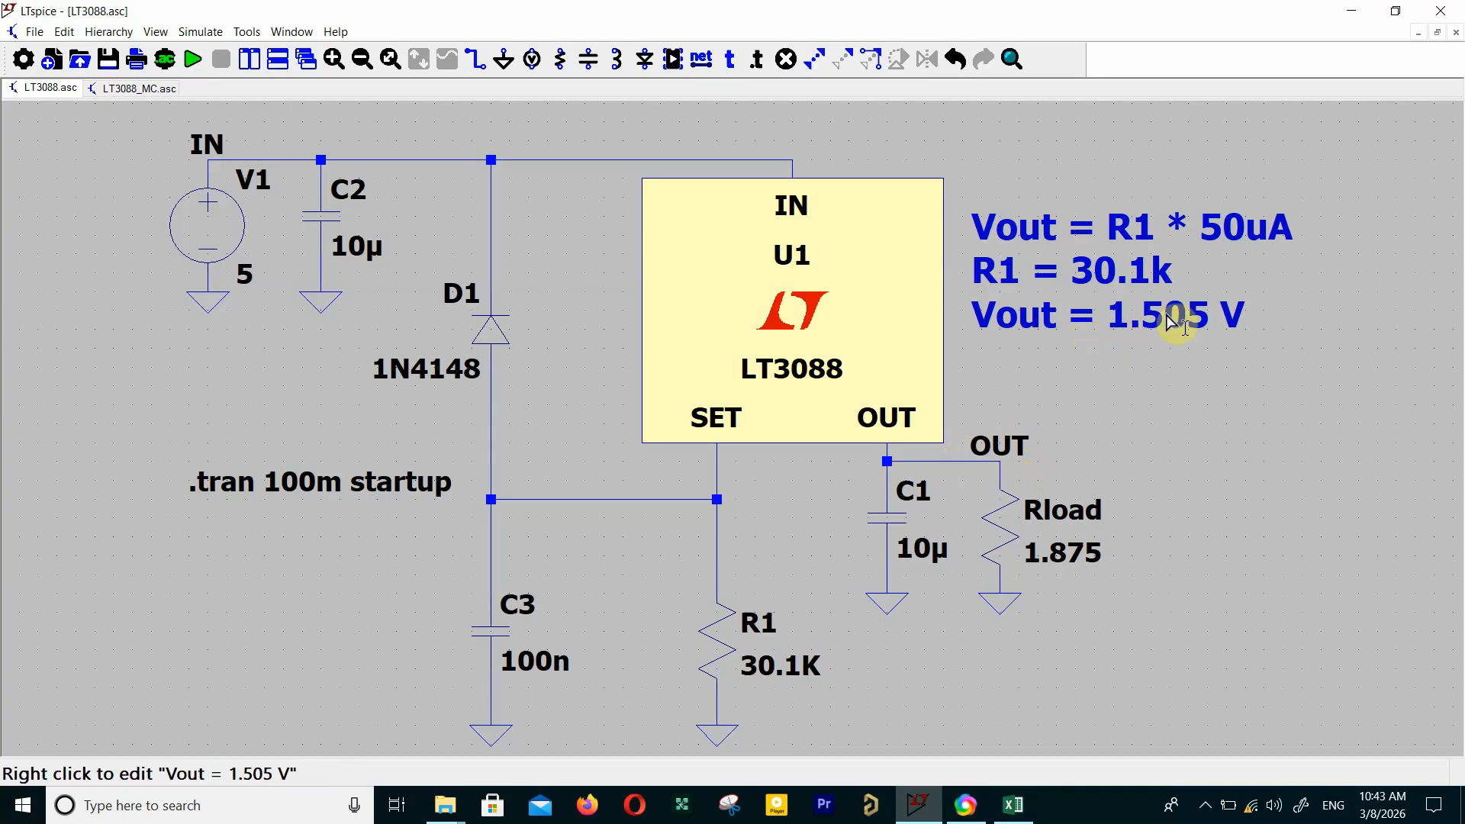
# Step: Run the transient simulation of the LT3088 circuit, plot the OUT node voltage and maximize the waveform window
pyautogui.click(194, 58)
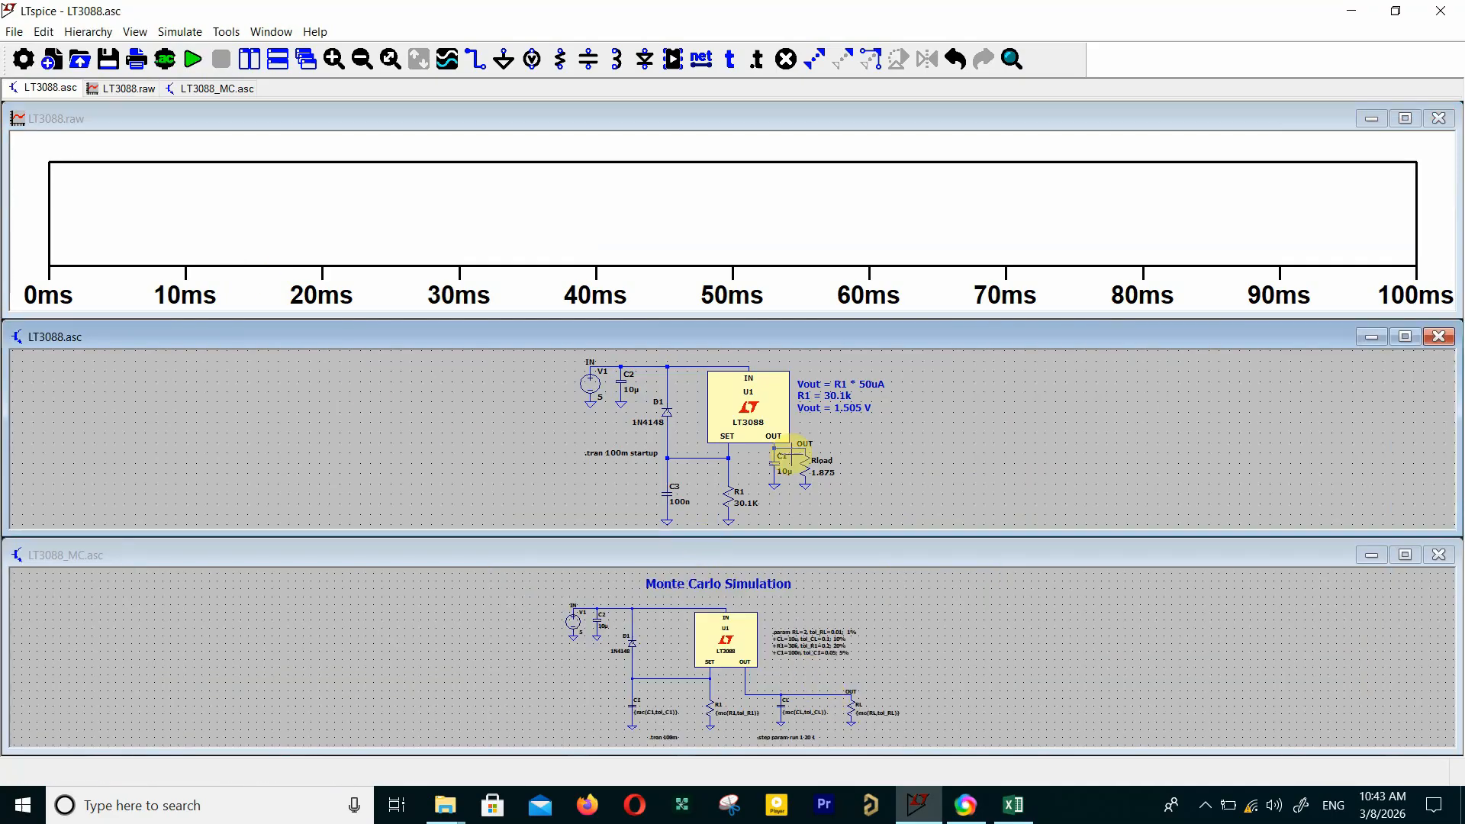
pyautogui.click(803, 438)
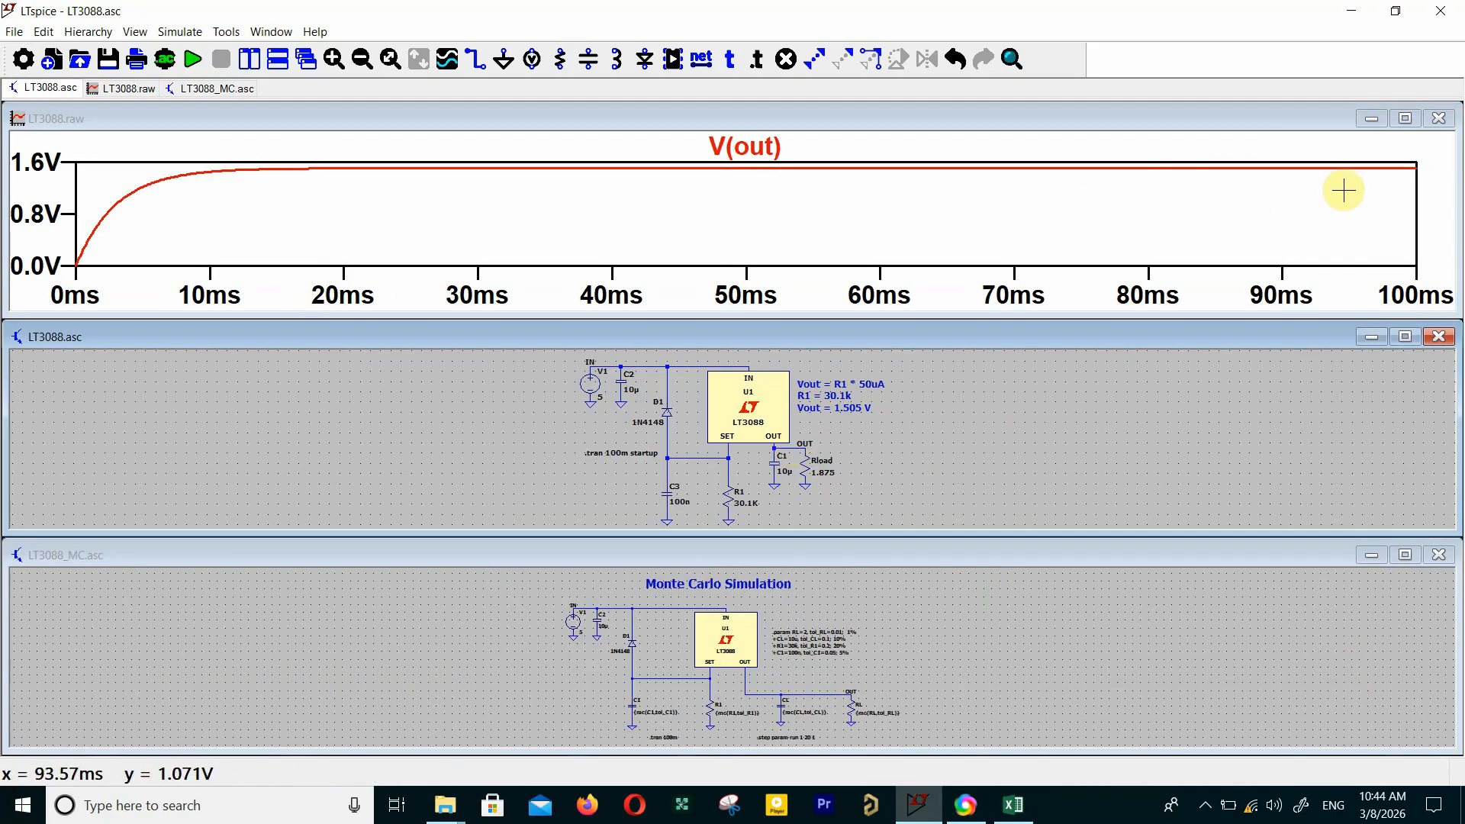
pyautogui.click(1405, 116)
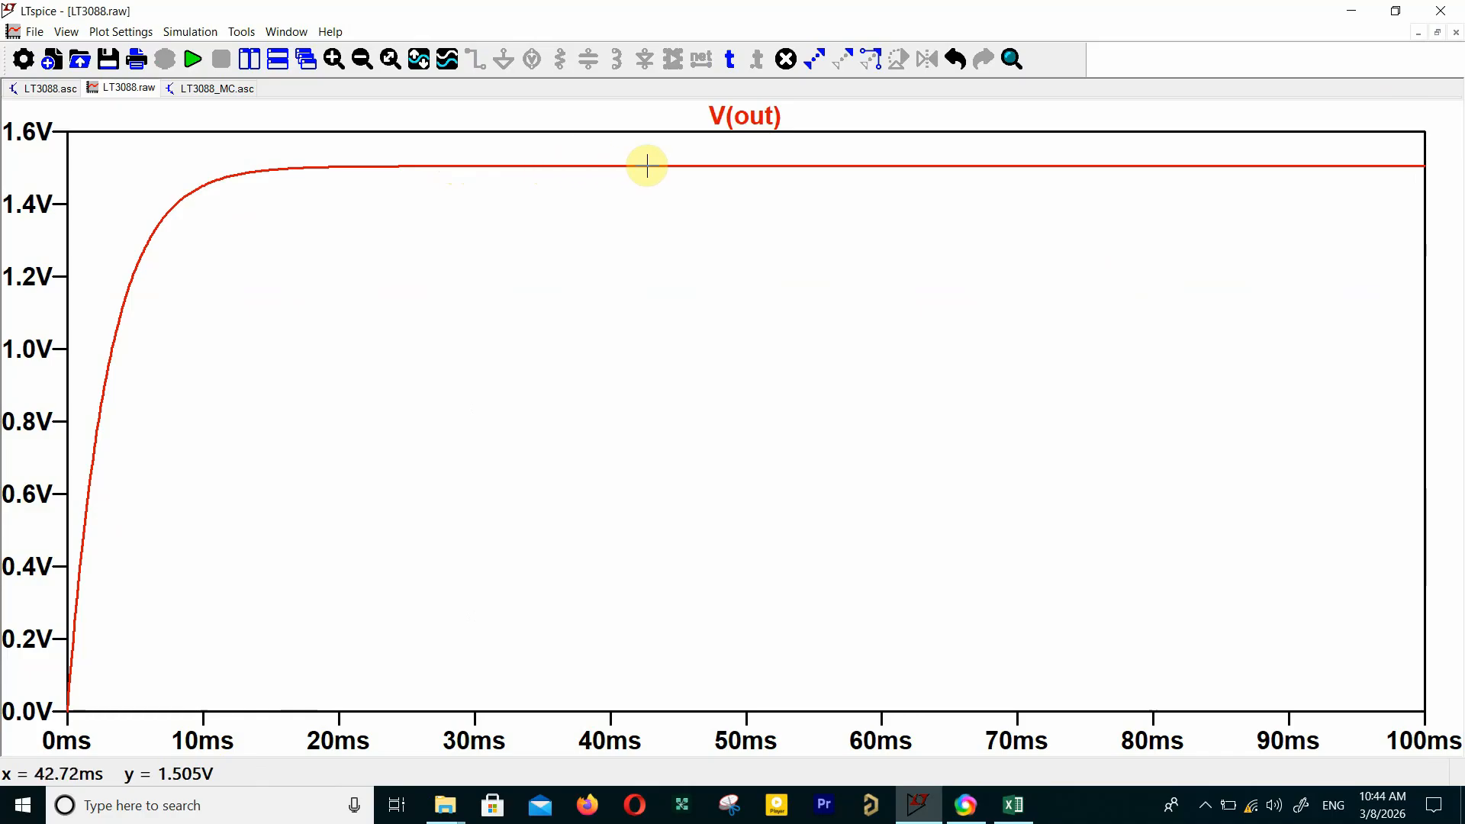
# Step: Attach a cursor to the V(out) trace to read the settled output voltage, then close the cursor readout
pyautogui.click(659, 236)
pyautogui.moveTo(747, 211); pyautogui.dragTo(759, 216)
pyautogui.moveTo(1295, 619); pyautogui.dragTo(1064, 255)
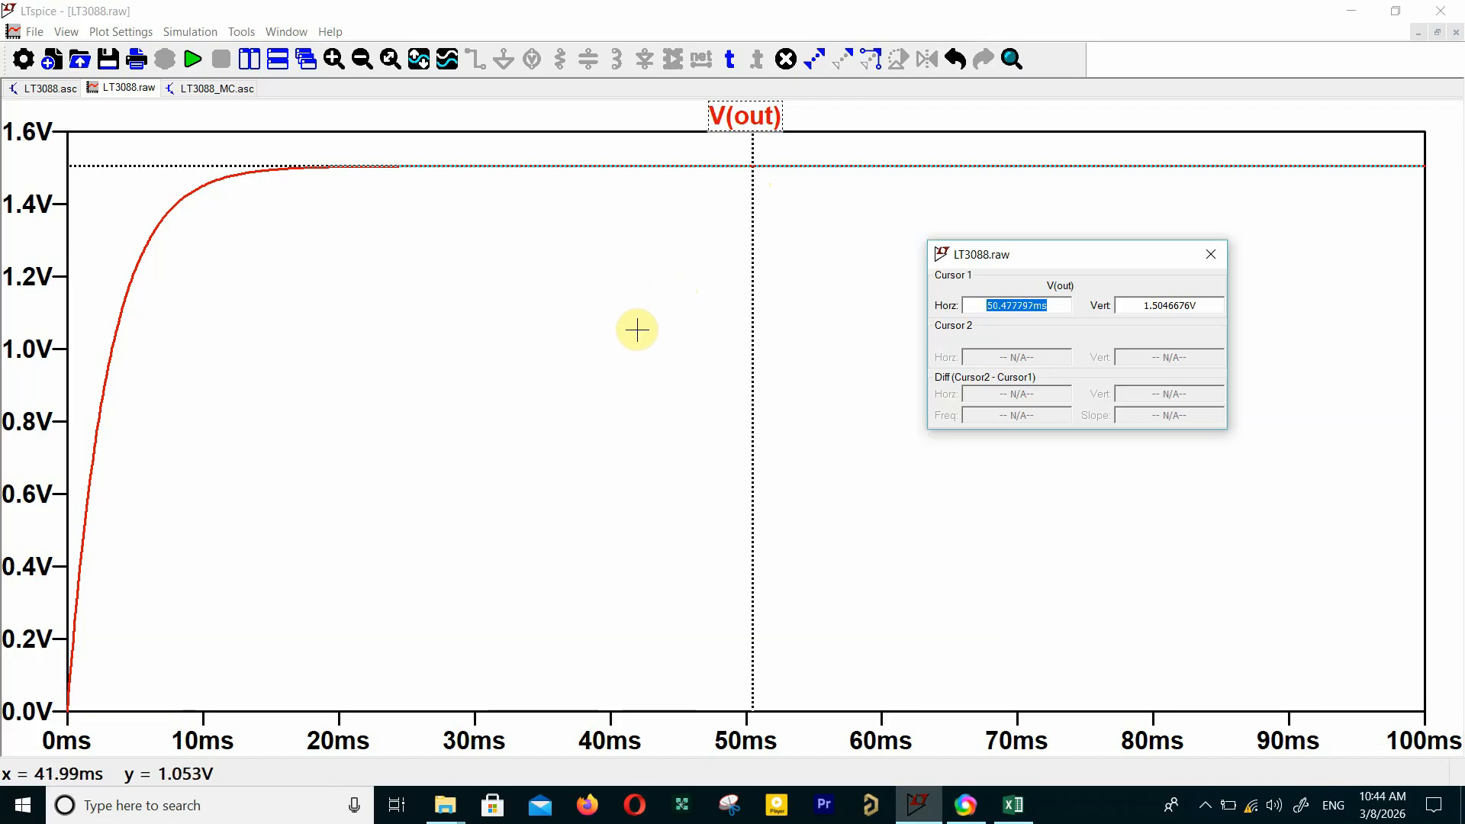
pyautogui.click(65, 89)
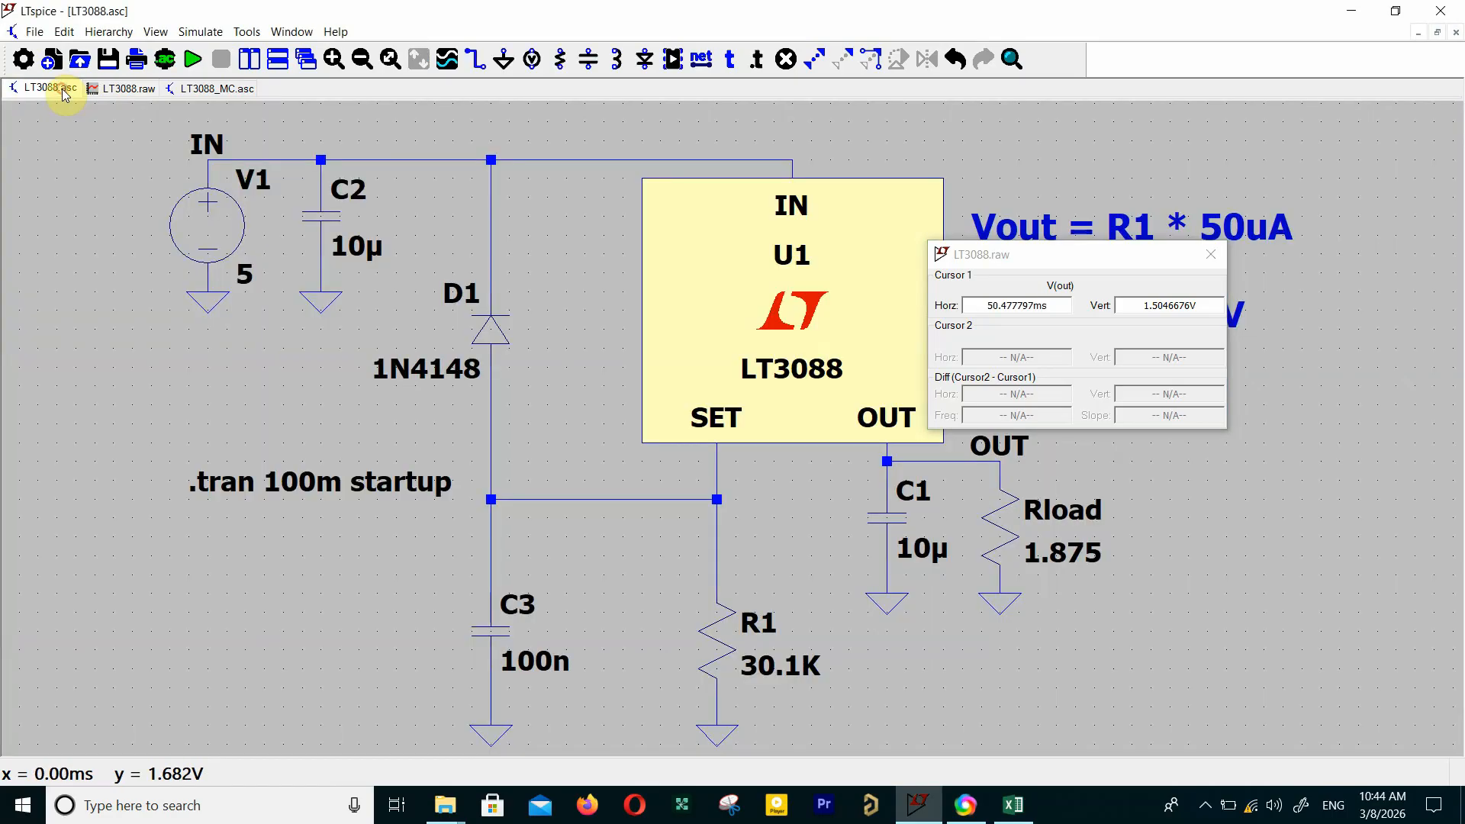
pyautogui.click(1211, 254)
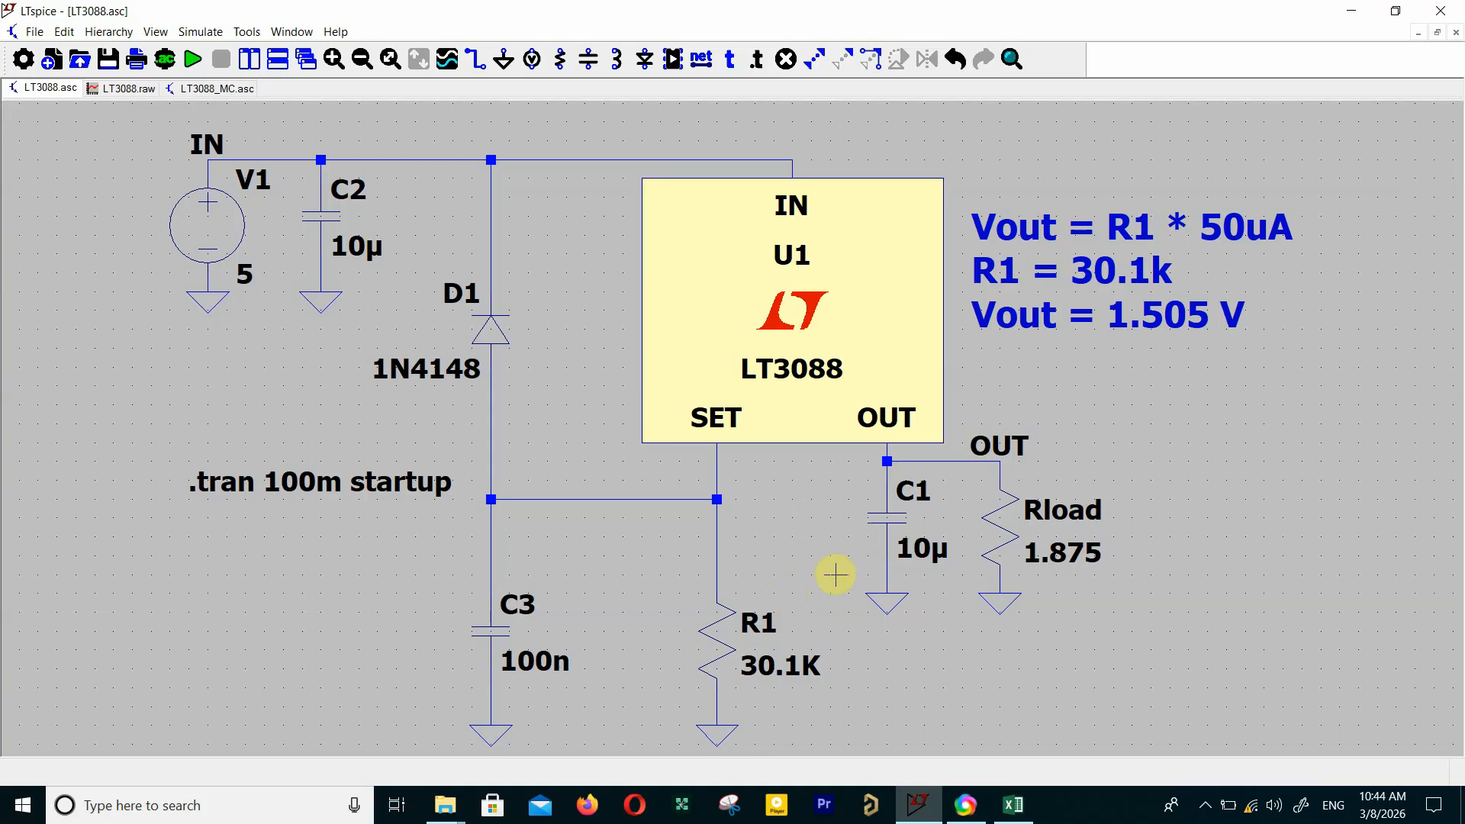
# Step: Look up the mc(x,y) function in the LTspice Help .PARAM user-defined parameters table
pyautogui.click(965, 807)
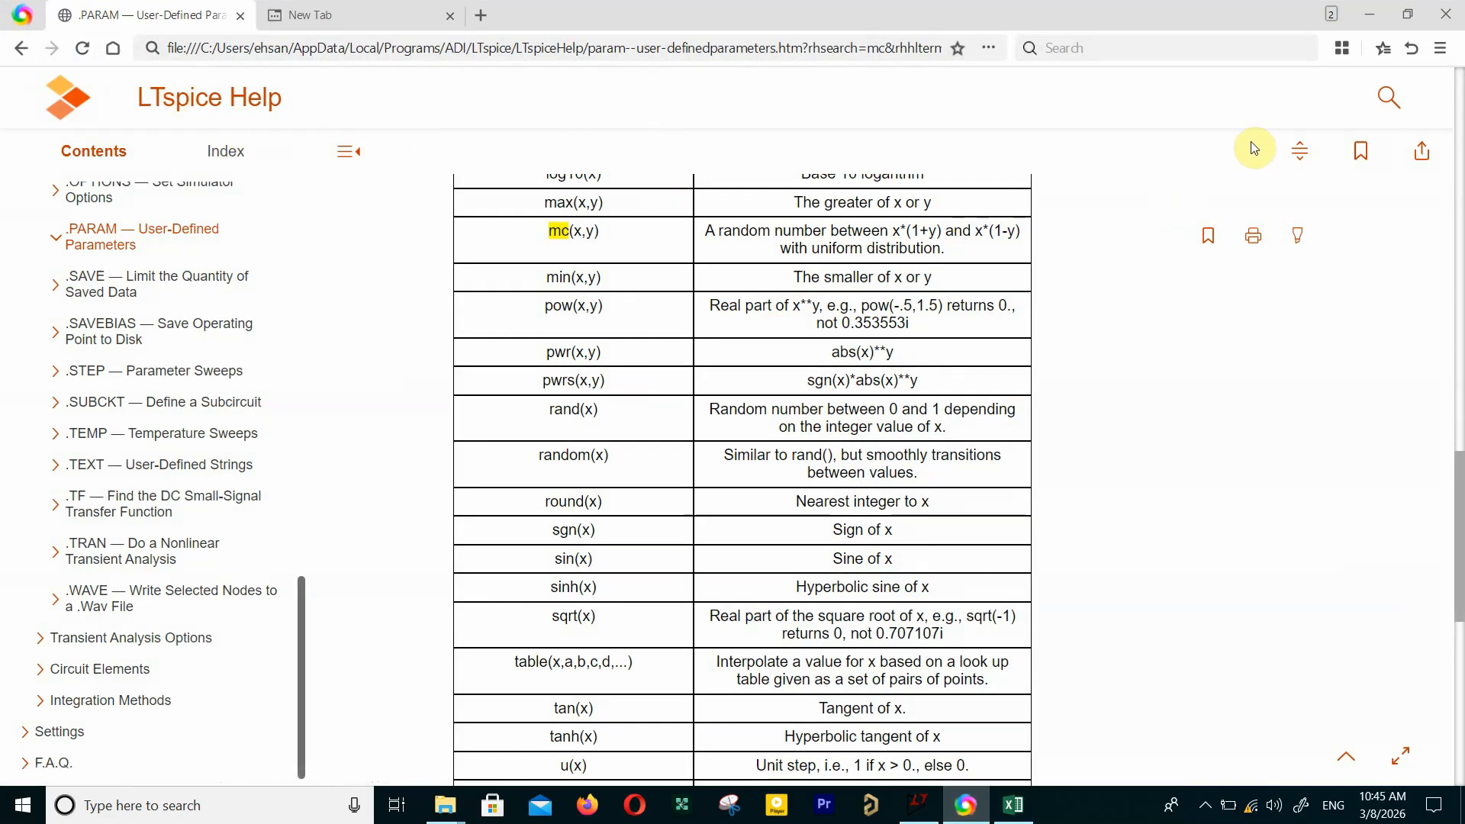
pyautogui.click(1389, 103)
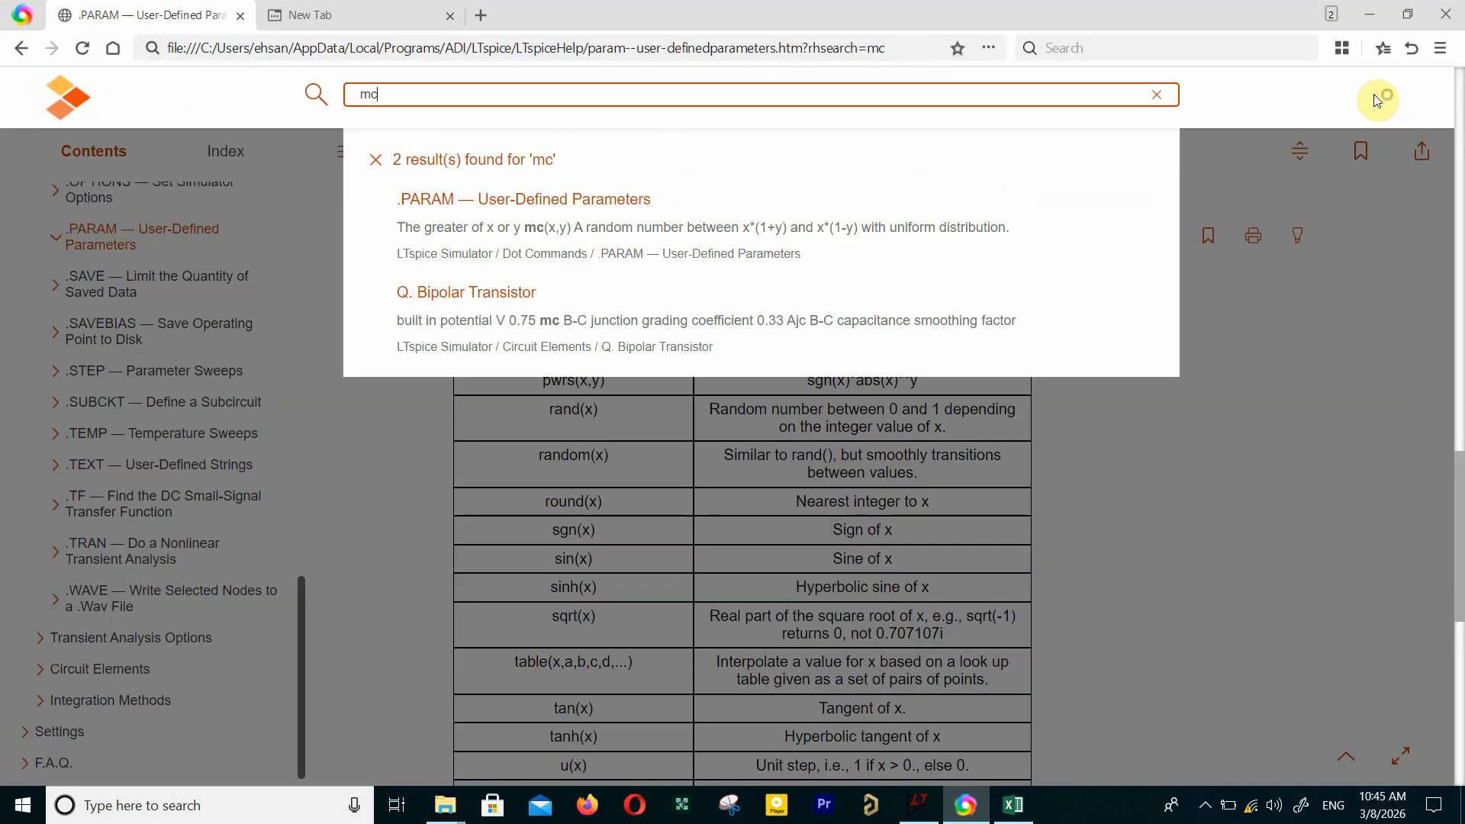
pyautogui.click(551, 219)
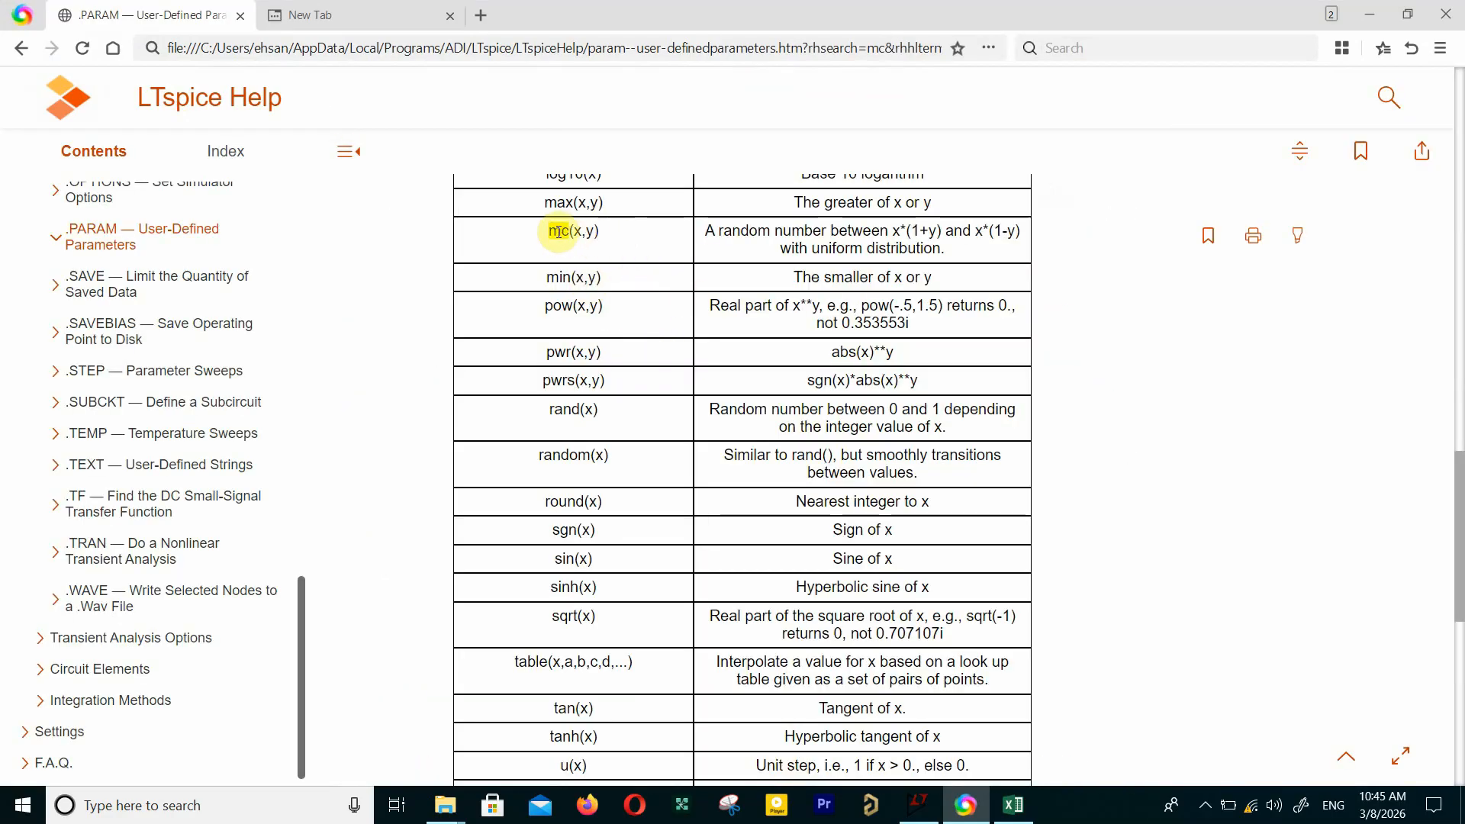
pyautogui.moveTo(551, 233); pyautogui.dragTo(950, 252)
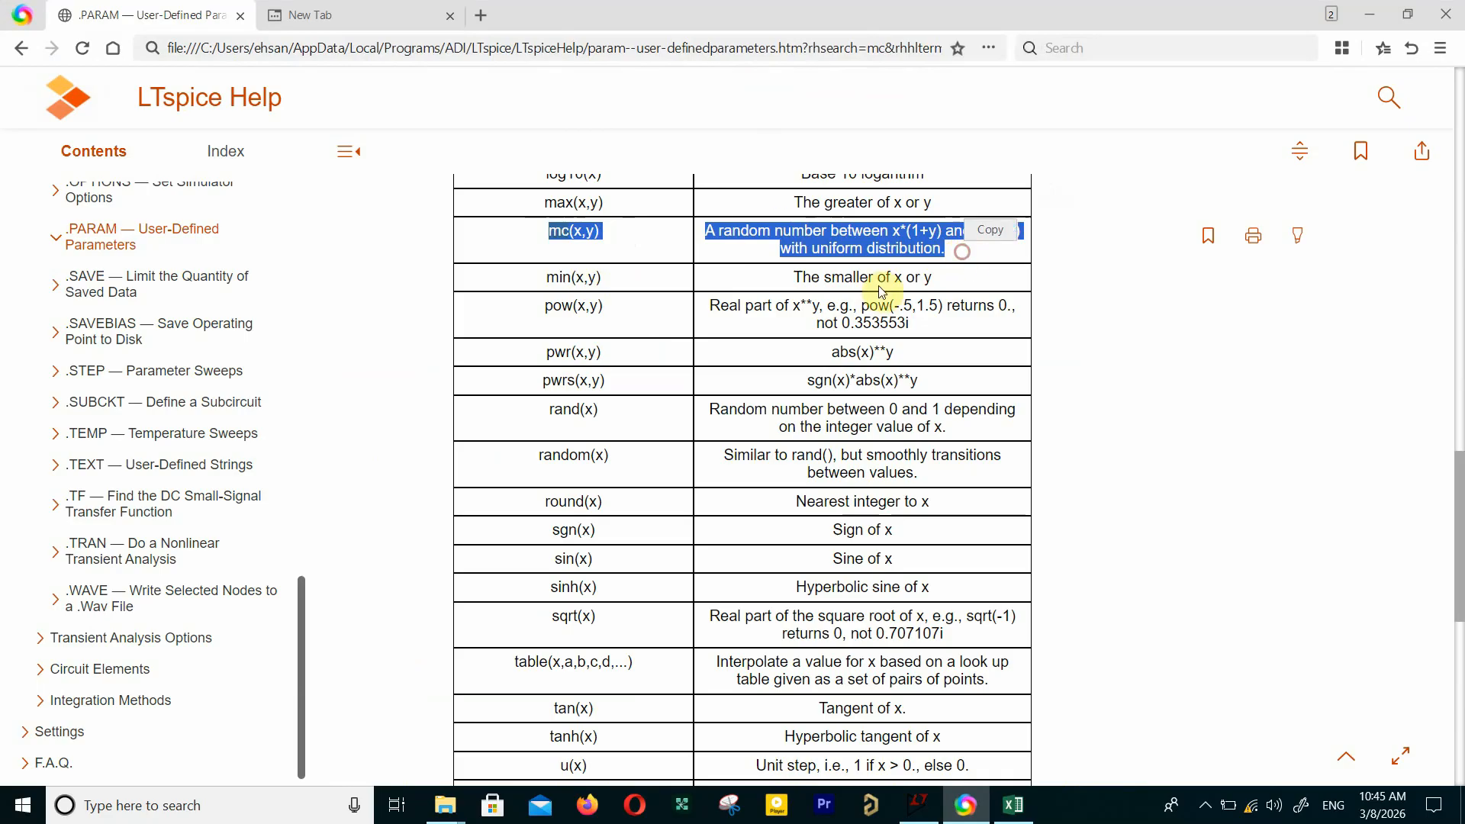
pyautogui.click(820, 248)
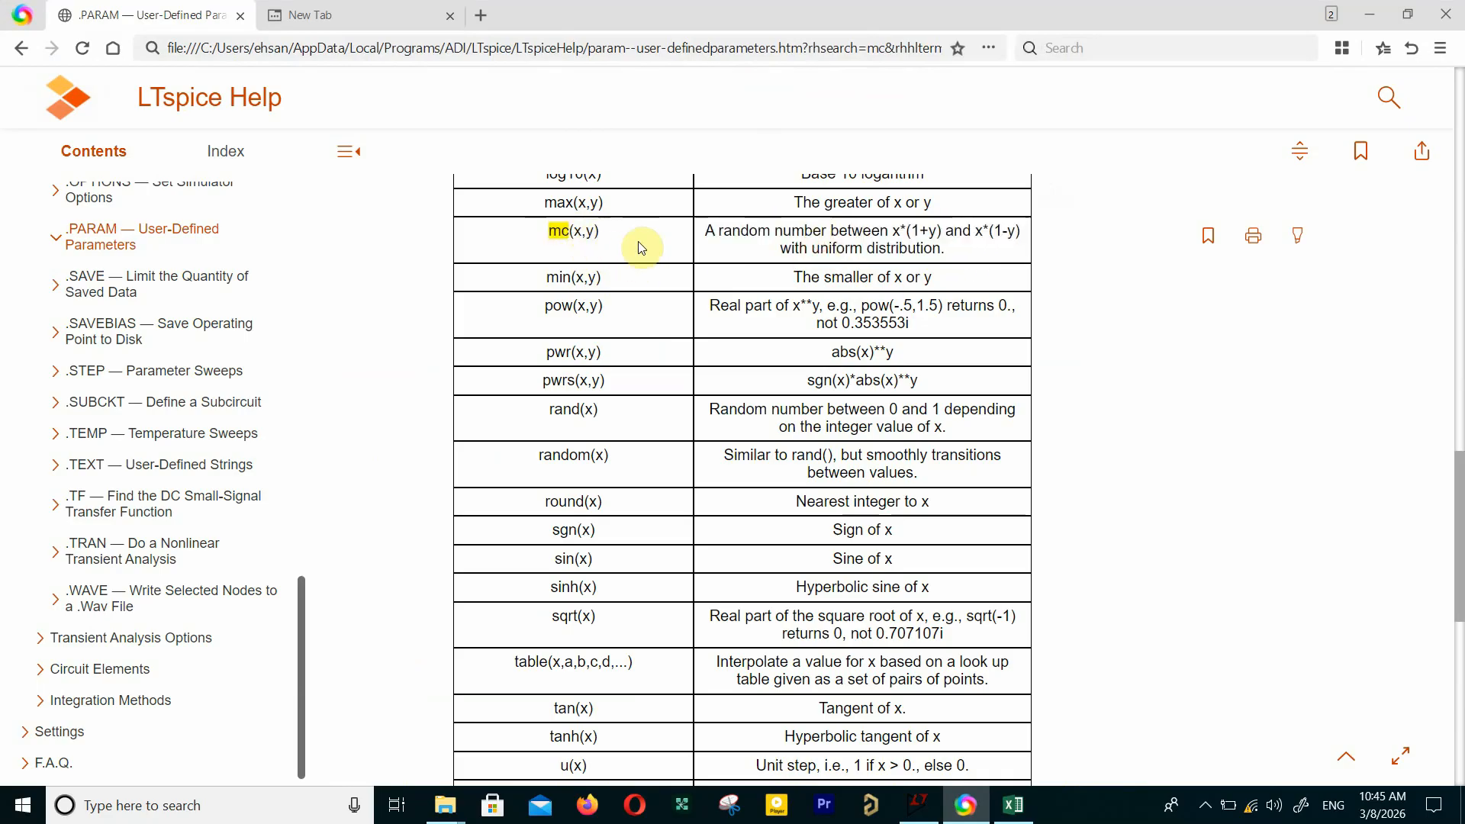
pyautogui.hotkey('ctrl', '+')
pyautogui.hotkey('ctrl', '+')
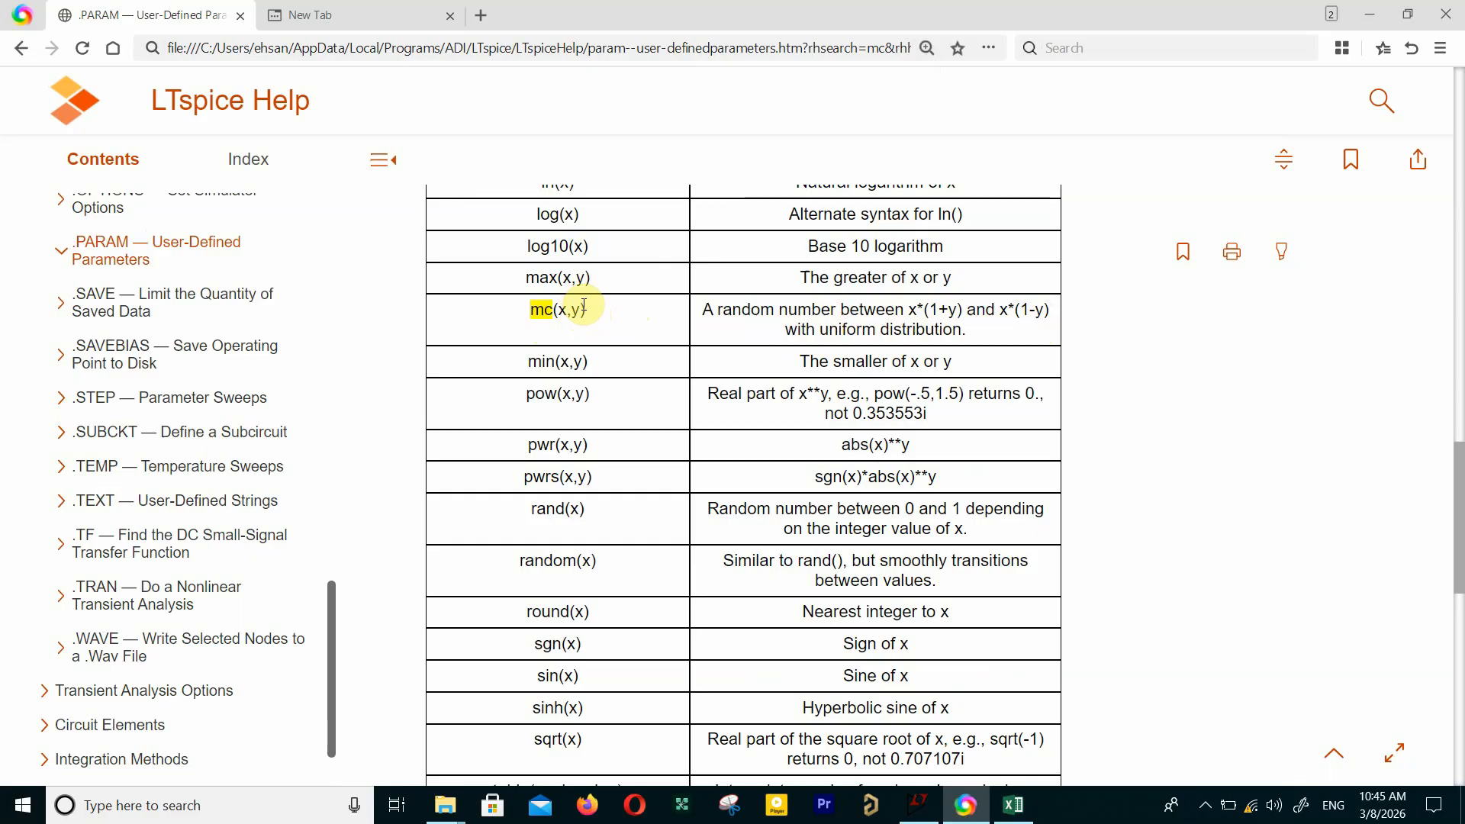
pyautogui.moveTo(785, 329)
pyautogui.mouseDown()
pyautogui.moveTo(988, 338)
pyautogui.moveTo(777, 330)
pyautogui.mouseUp()
pyautogui.click(981, 345)
pyautogui.click(746, 334)
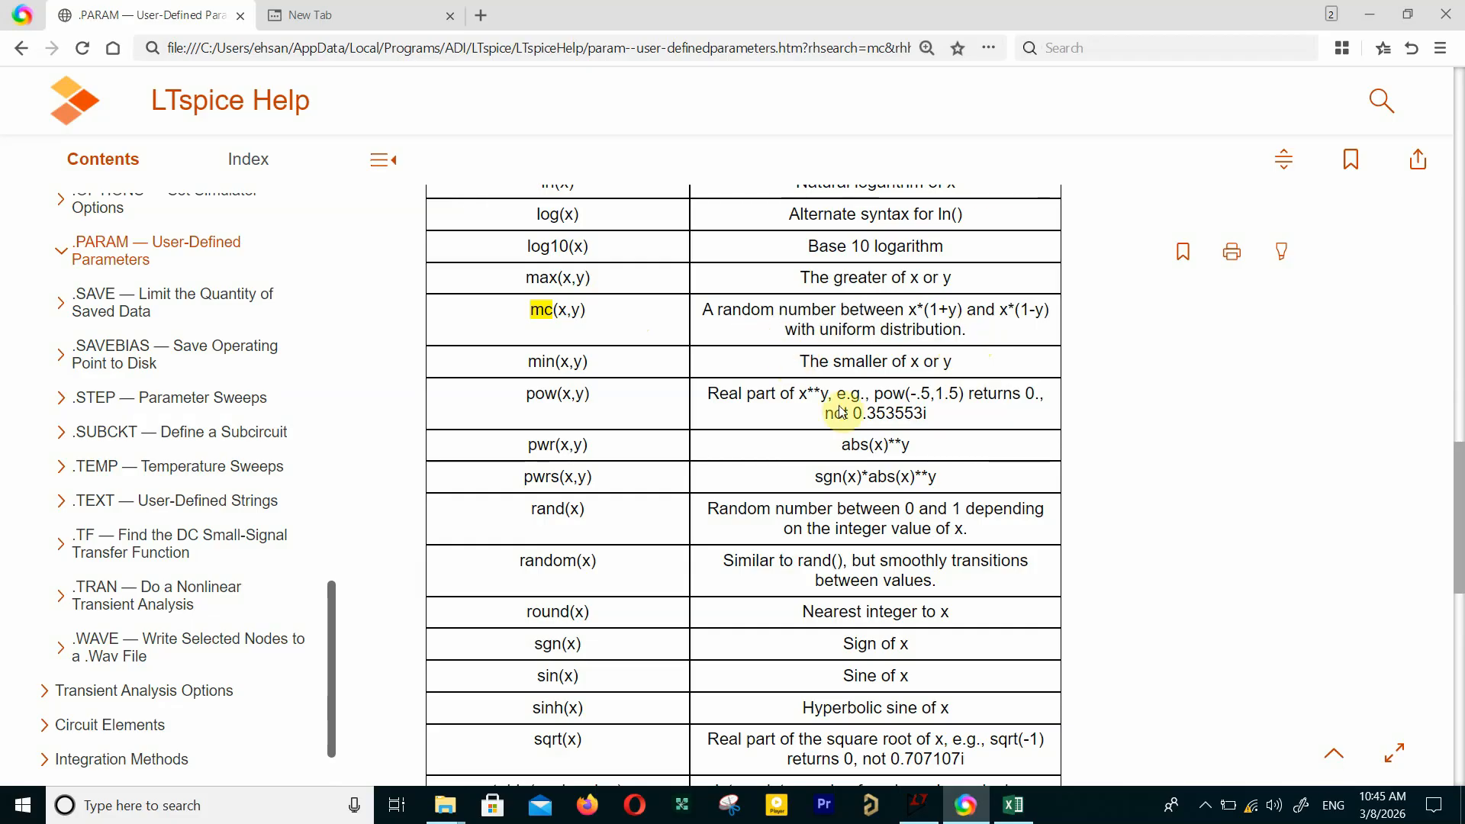
# Step: In the Monte Carlo schematic, set the .step run directive's stop value to 10
pyautogui.click(919, 804)
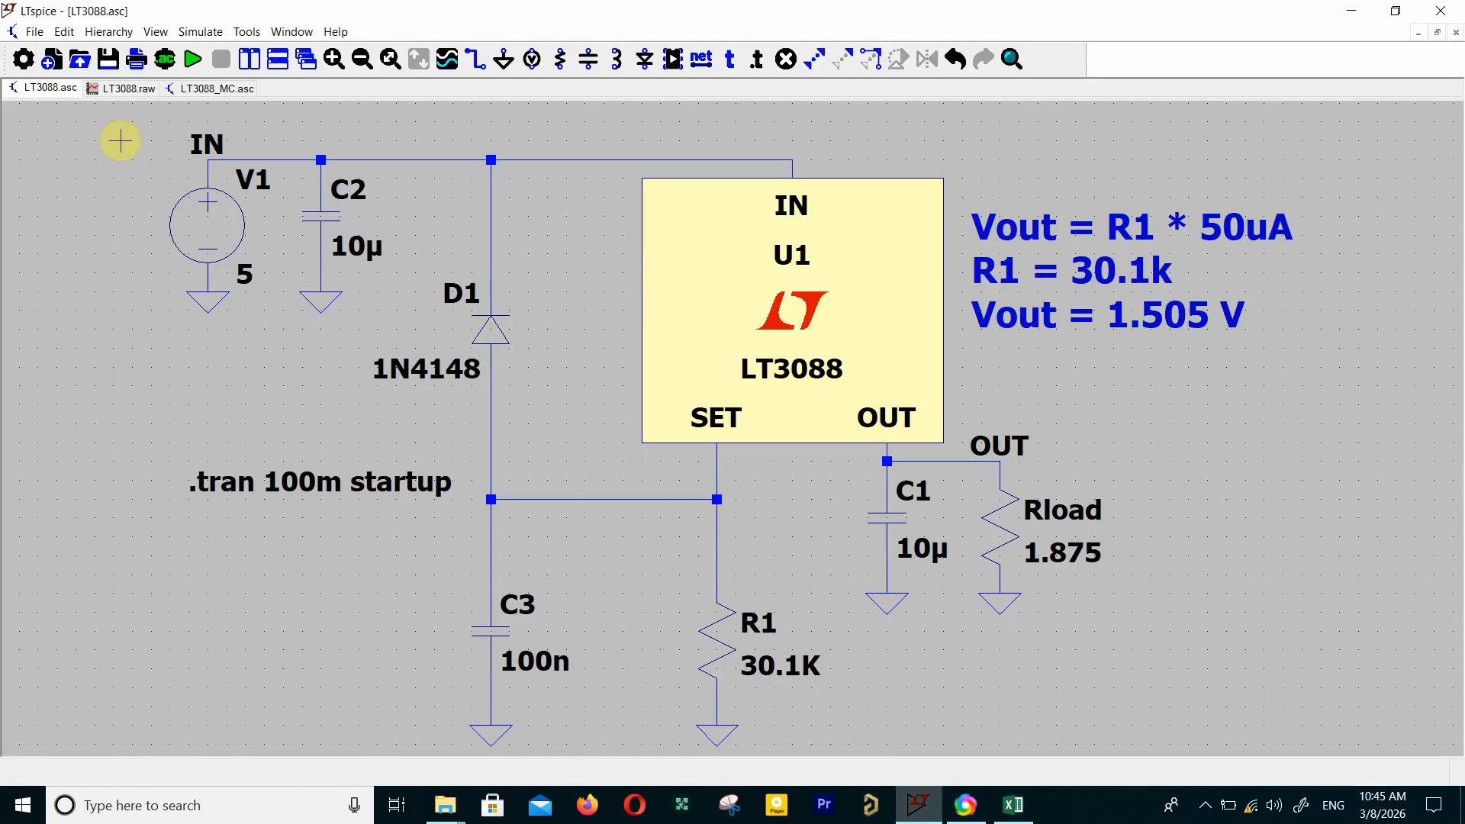
pyautogui.click(200, 89)
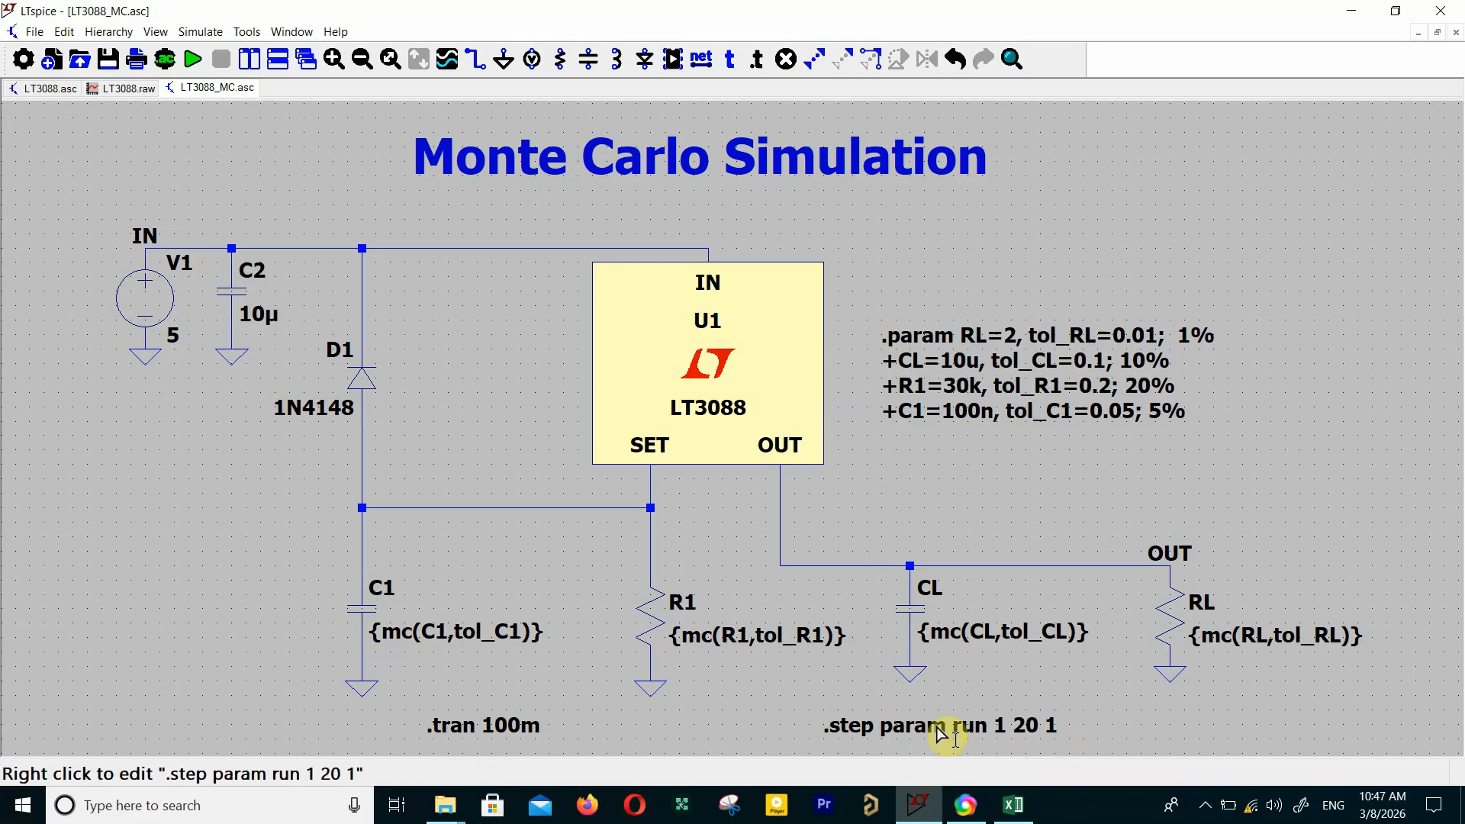
pyautogui.rightClick(979, 734)
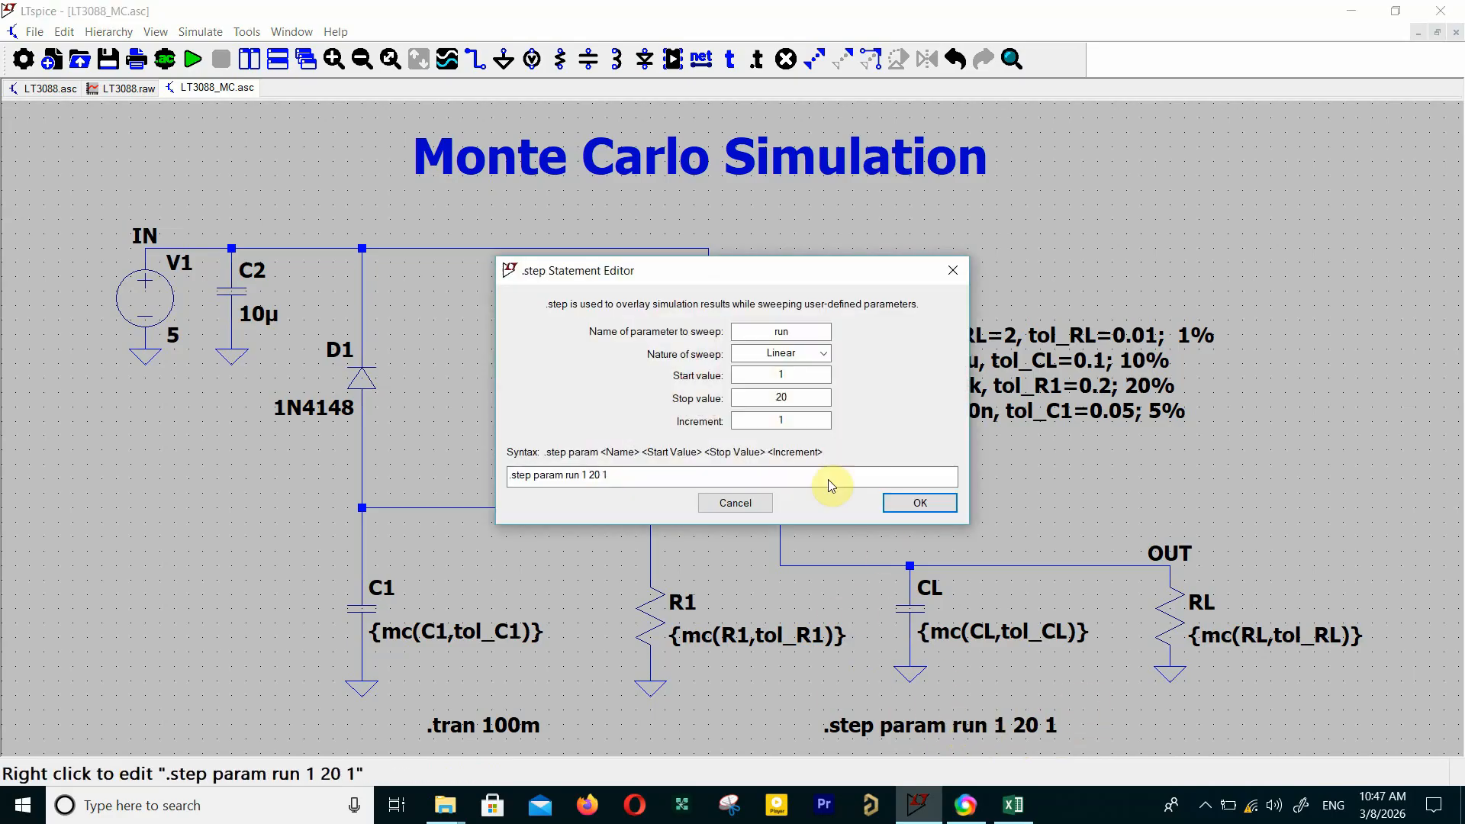
pyautogui.moveTo(797, 397); pyautogui.dragTo(759, 396)
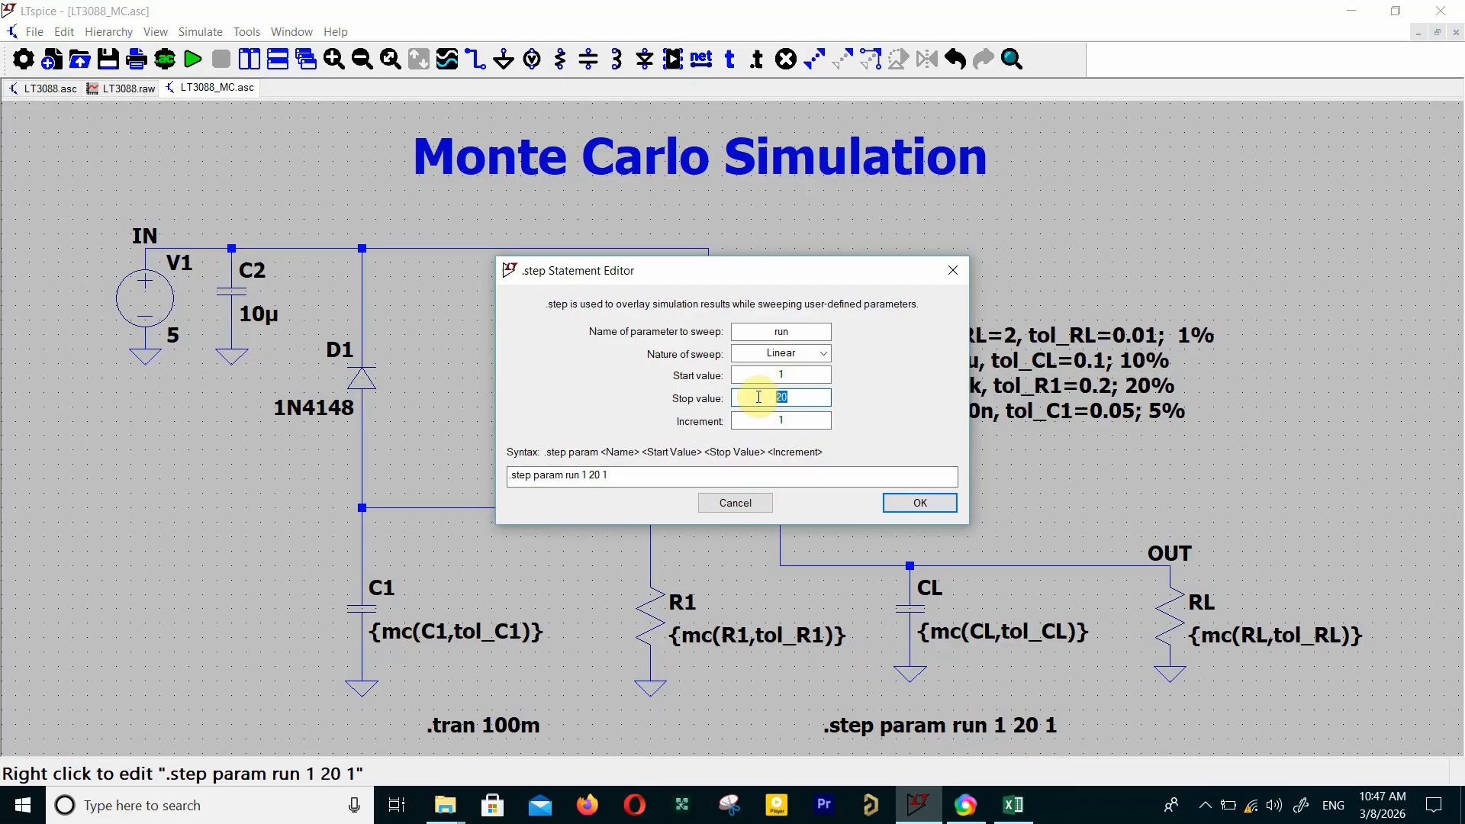
pyautogui.write('10')
pyautogui.press('Return')
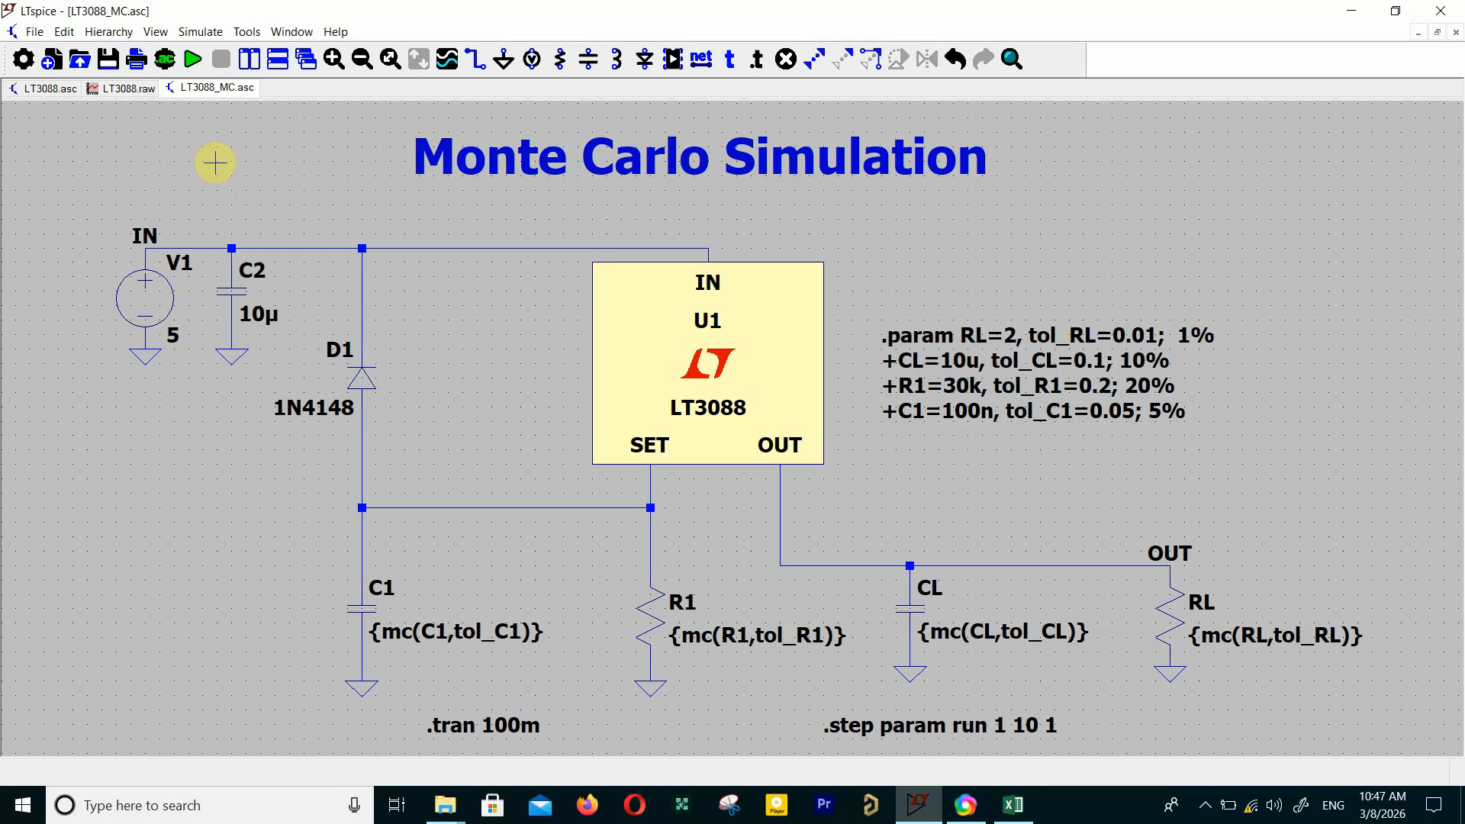
# Step: Run the Monte Carlo simulation, plot V(out) at the OUT node and maximize the waveform window
pyautogui.click(193, 58)
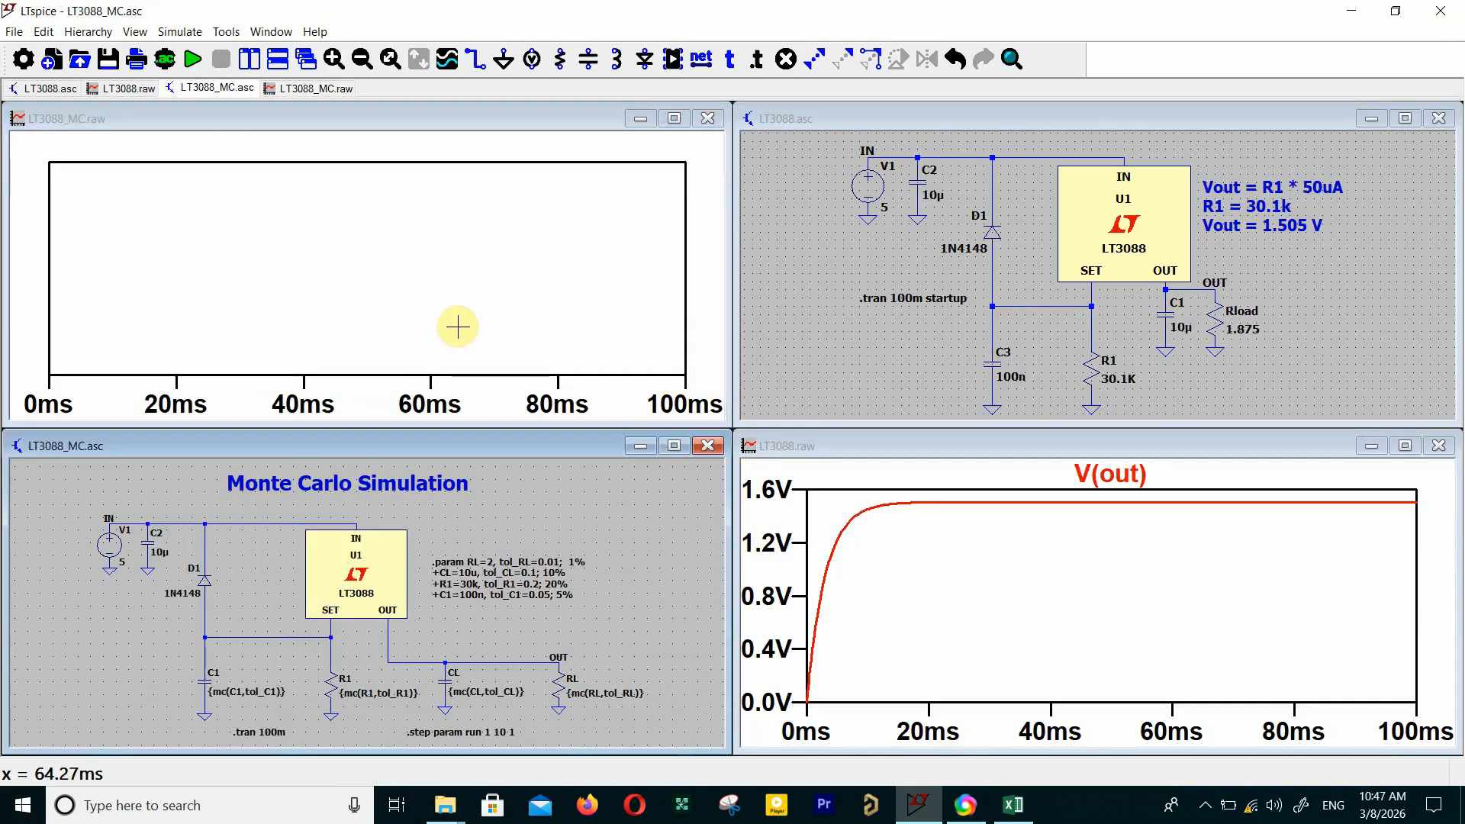
pyautogui.click(562, 651)
pyautogui.click(673, 118)
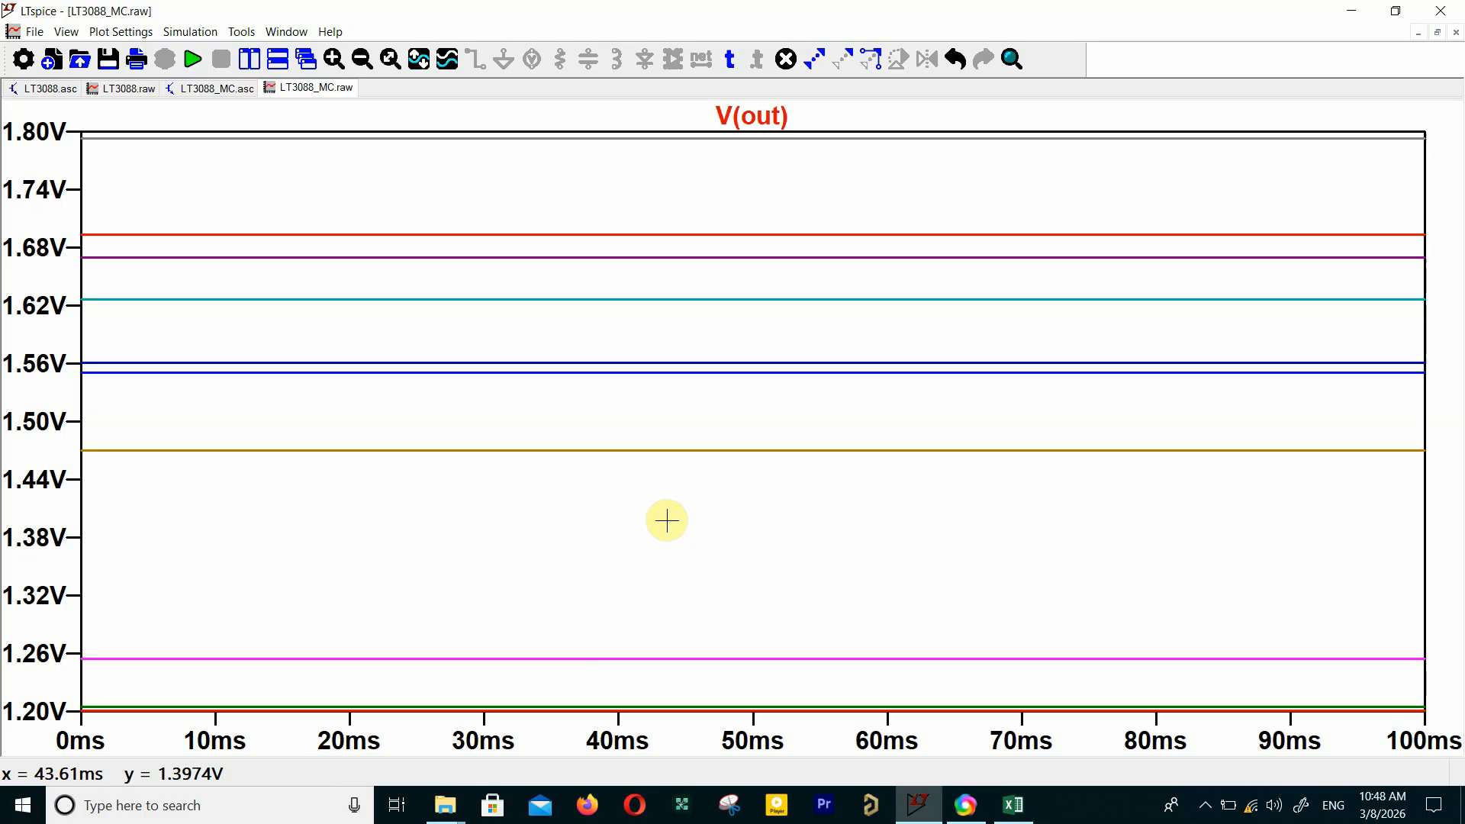
# Step: Set the .step run directive's stop value back to 20 in the Monte Carlo schematic
pyautogui.click(217, 88)
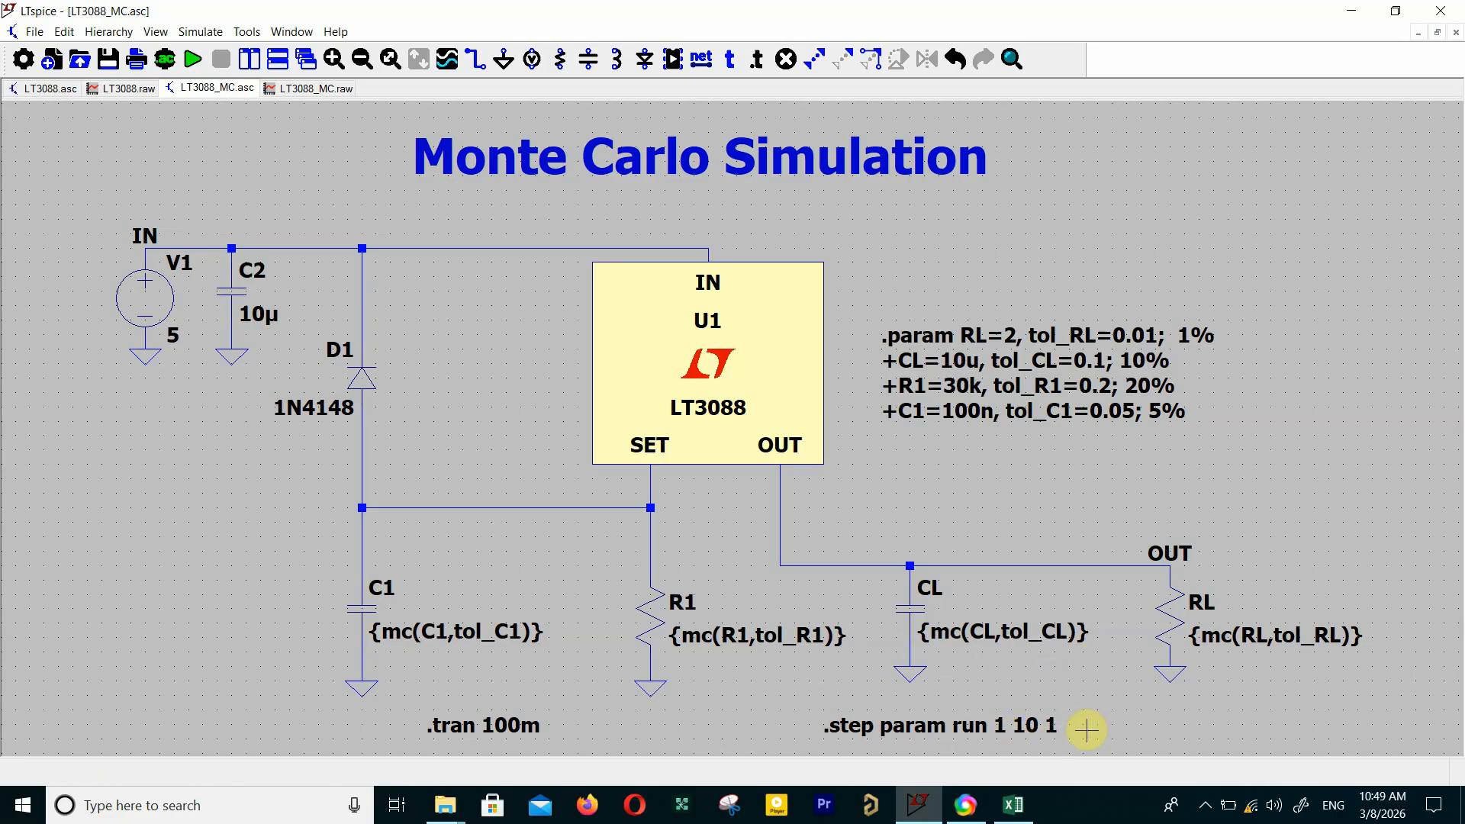
pyautogui.rightClick(1045, 724)
pyautogui.doubleClick(792, 399)
pyautogui.write('1 20')
pyautogui.press('Return')
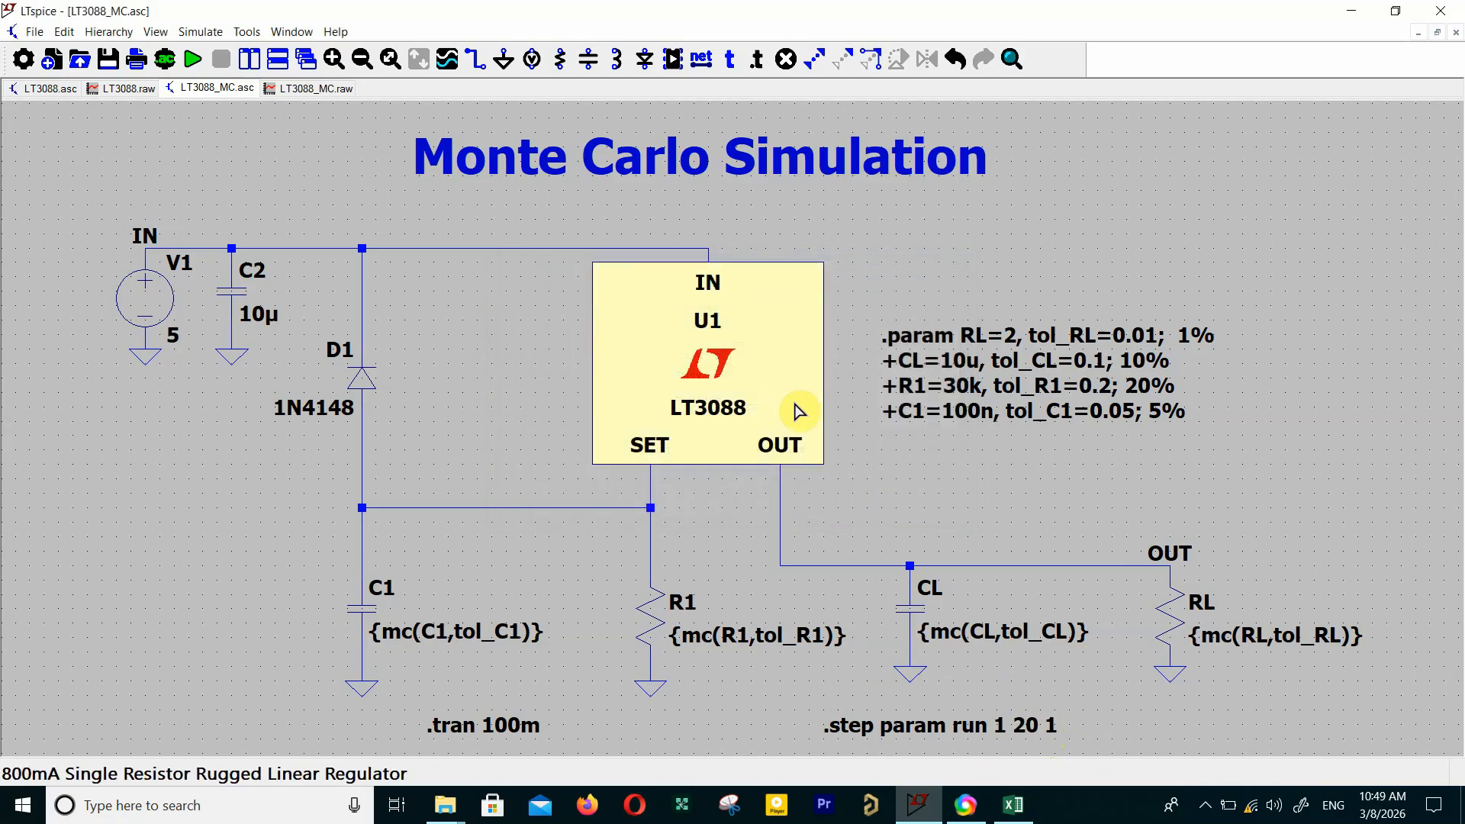
# Step: Rerun the Monte Carlo simulation with 20 runs and maximize the V(out) waveform window
pyautogui.click(188, 64)
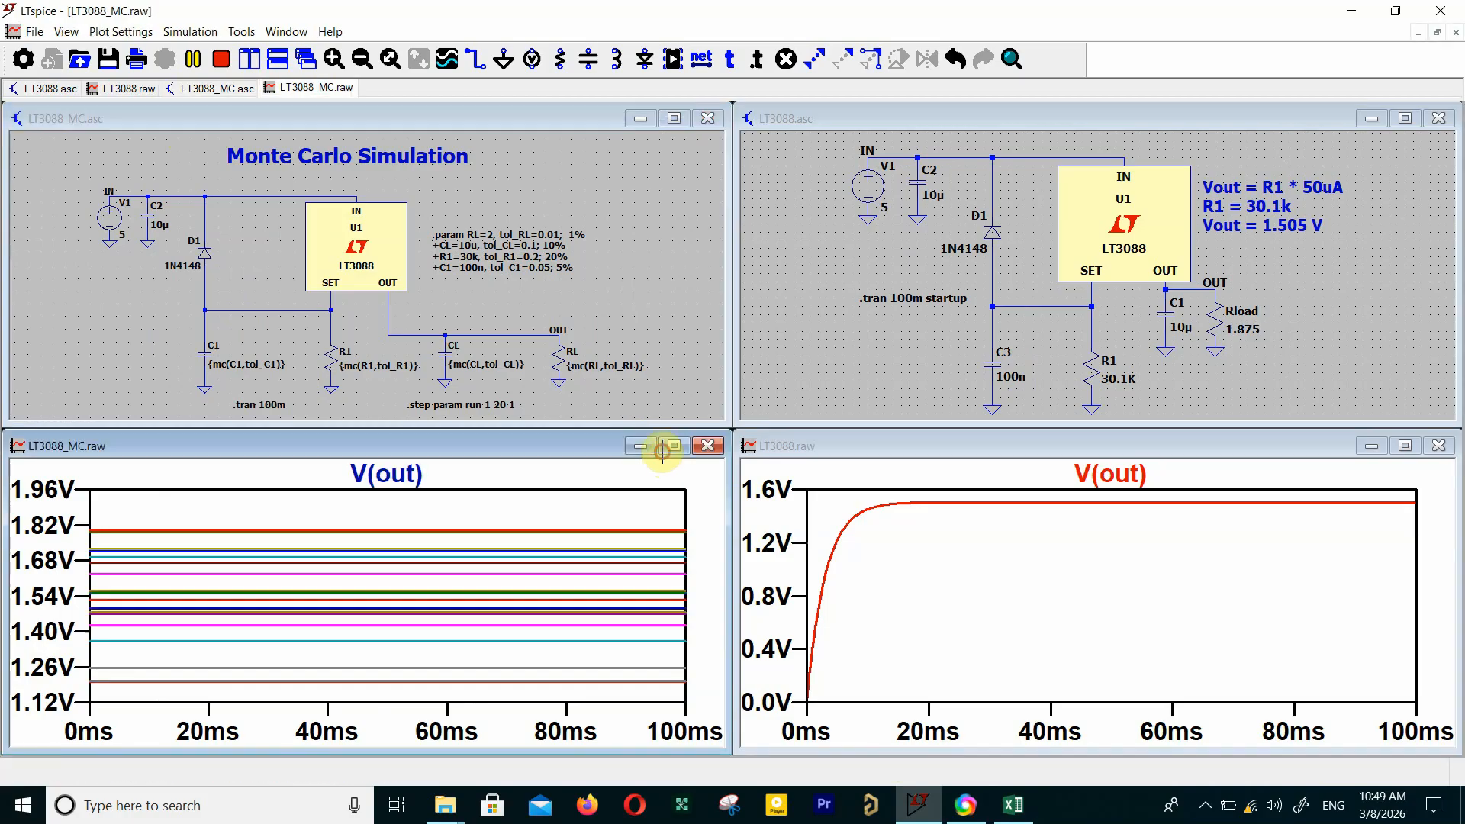
pyautogui.click(671, 448)
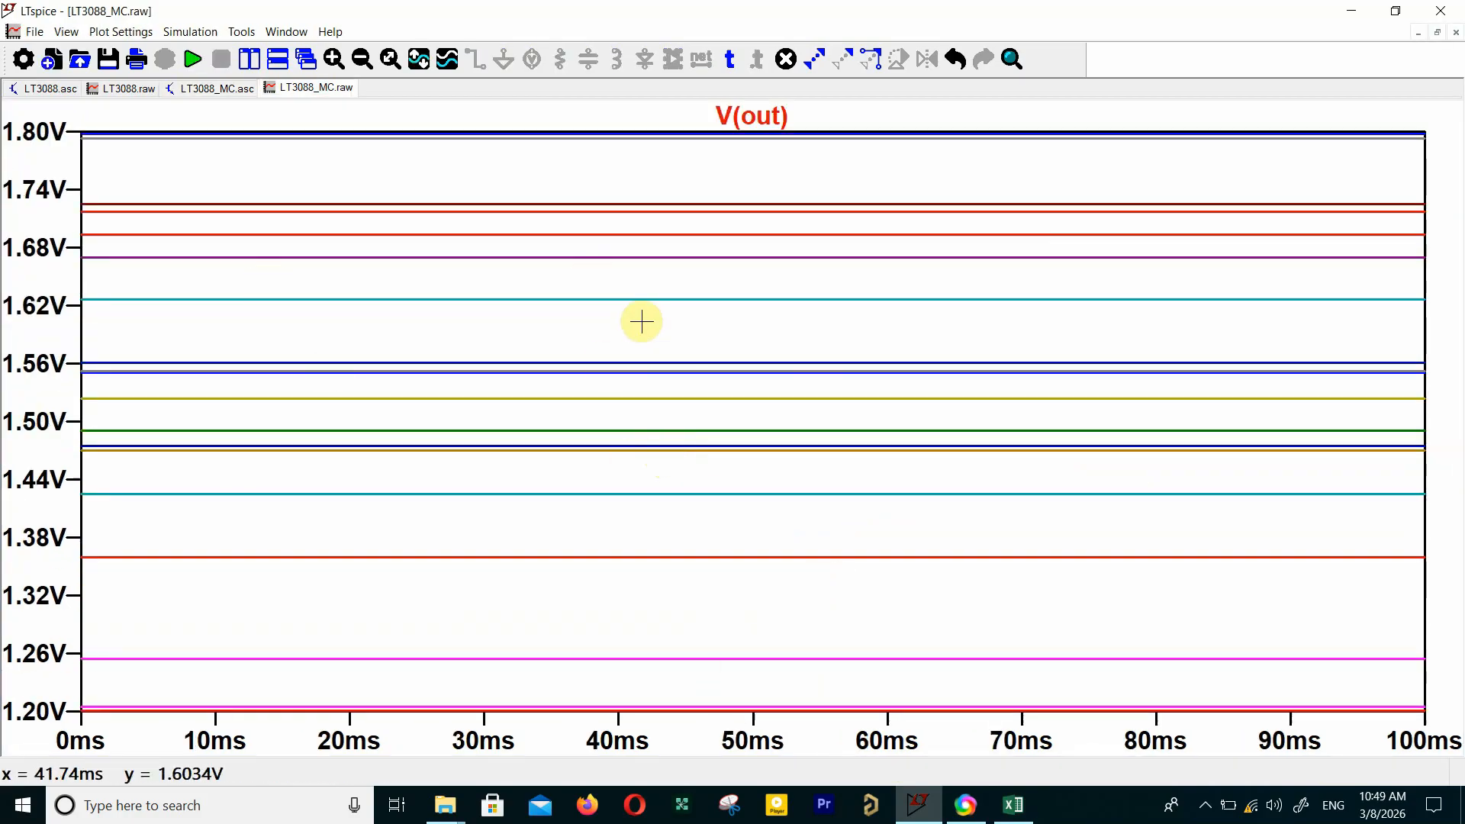